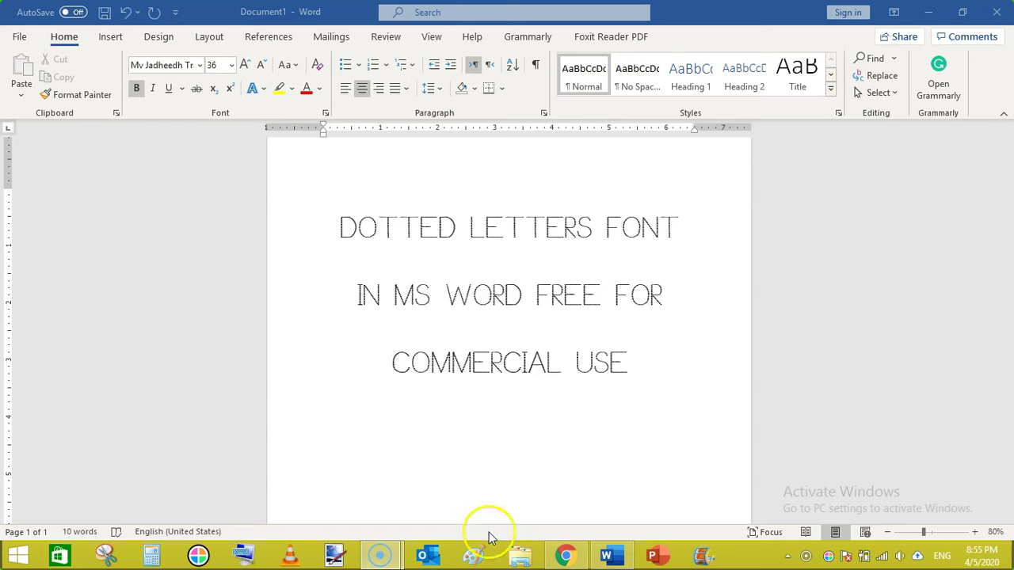
Bring Chrome forward and scroll through the YouTube channel's Videos list, then back to the top.
left_click(565, 555)
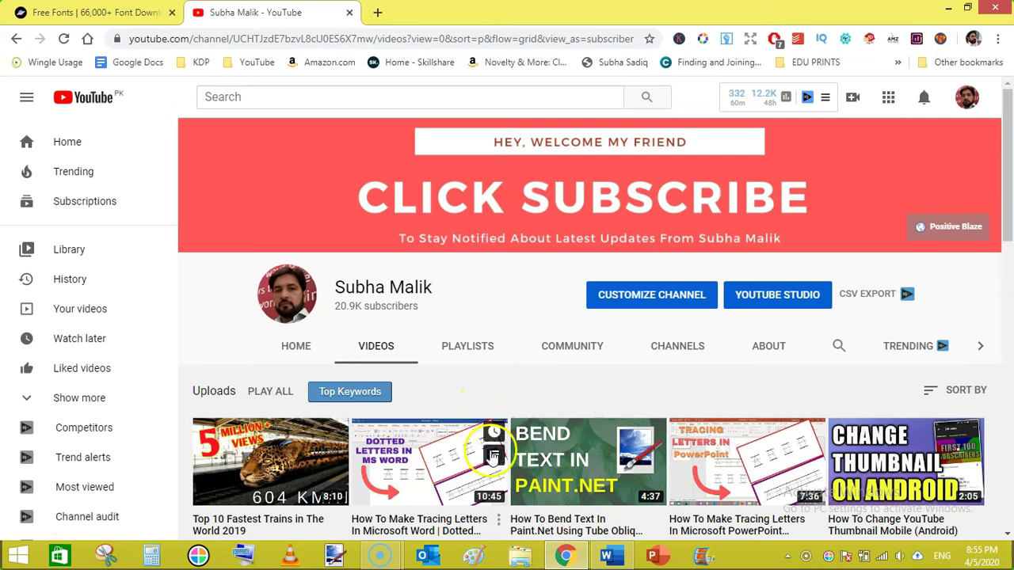
left_click_drag(1007, 138, 1010, 200)
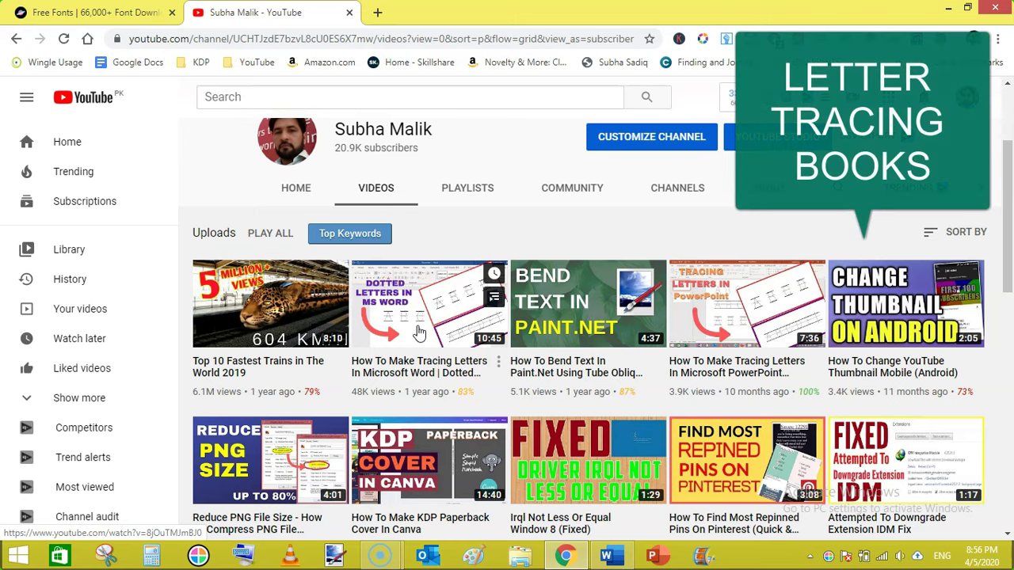
scroll(1010, 202, "down", 2)
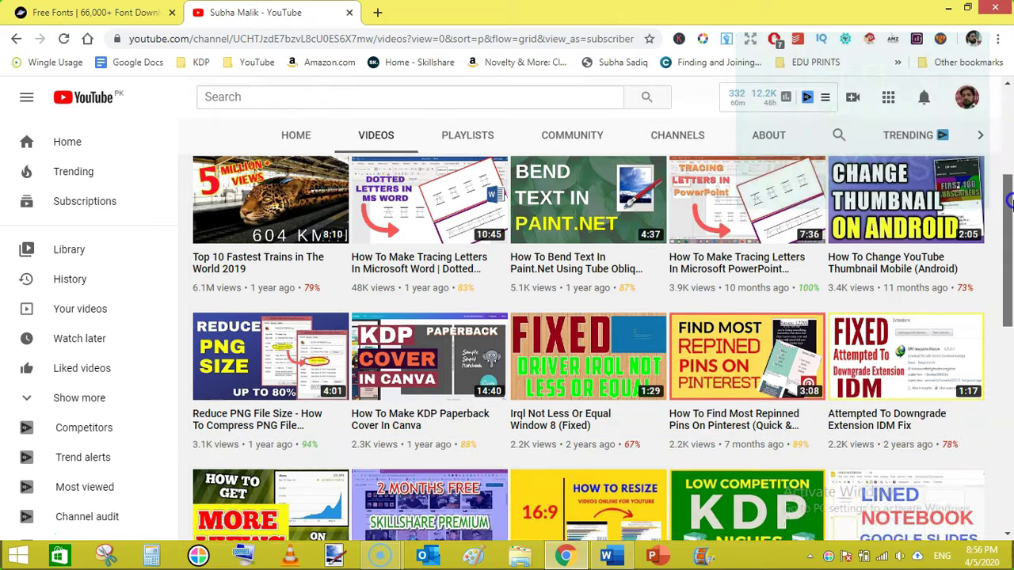
left_click_drag(1010, 202, 1010, 180)
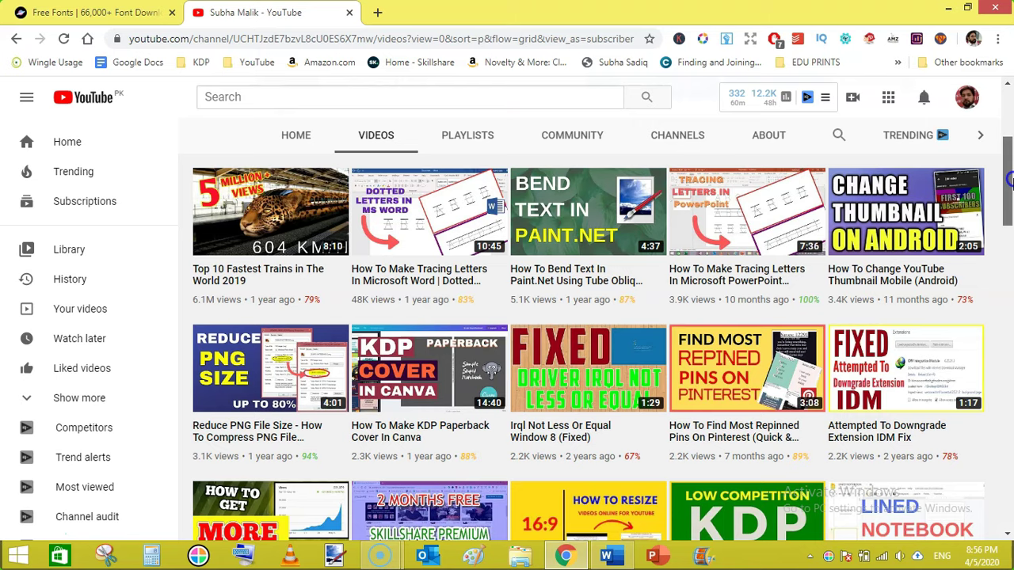
left_click_drag(1009, 180, 1007, 118)
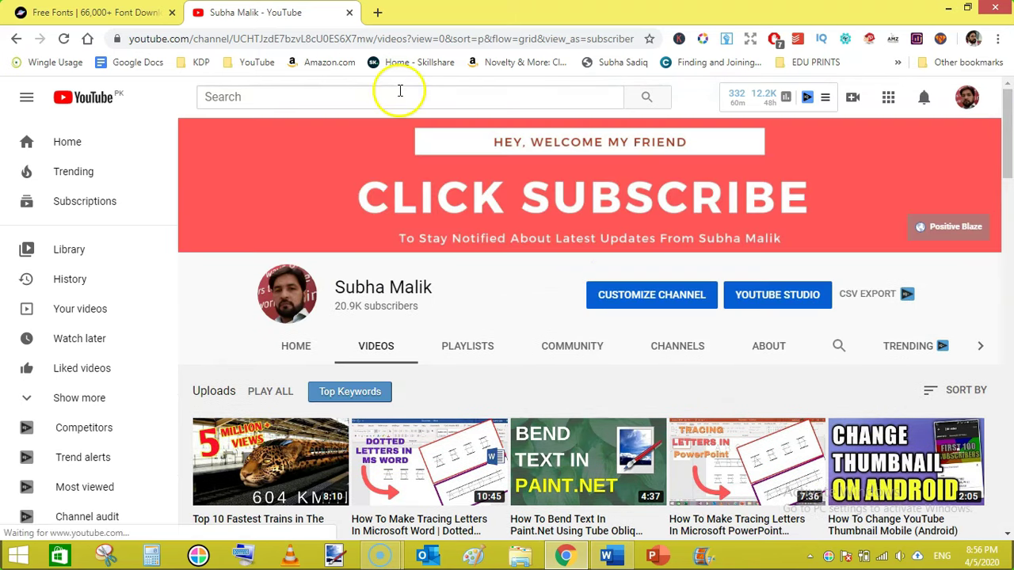
left_click(625, 562)
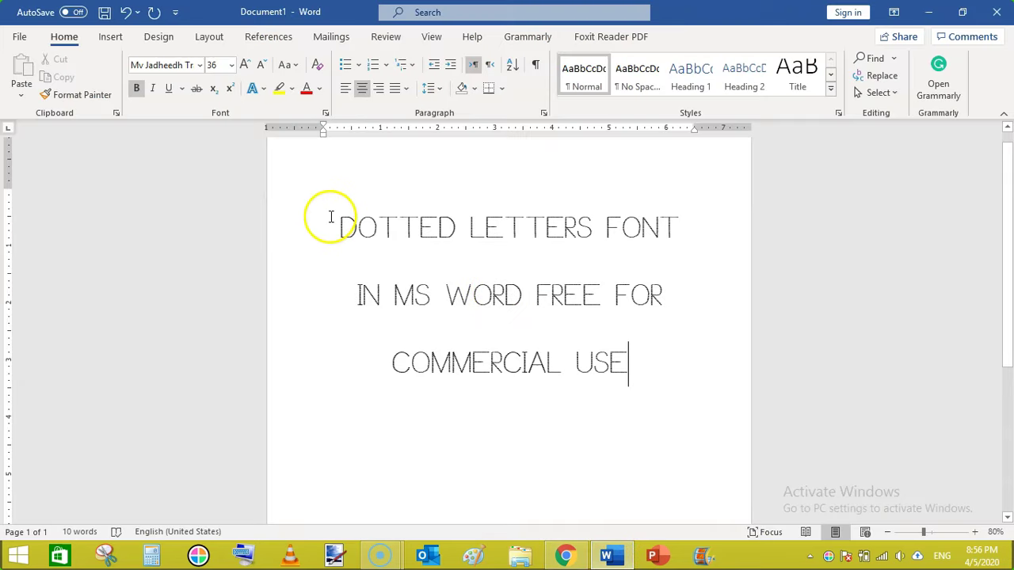
left_click_drag(330, 219, 629, 362)
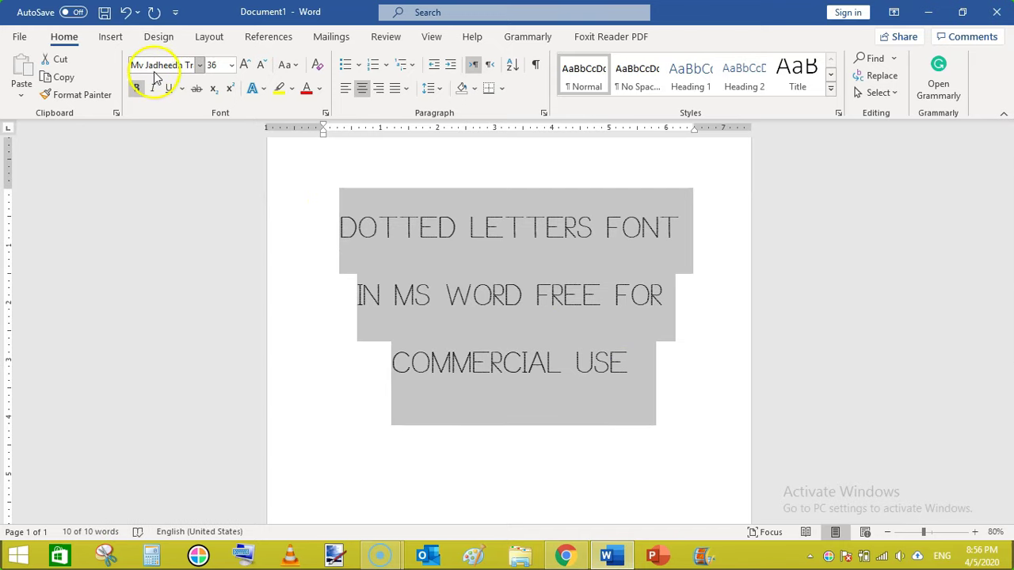
left_click(202, 67)
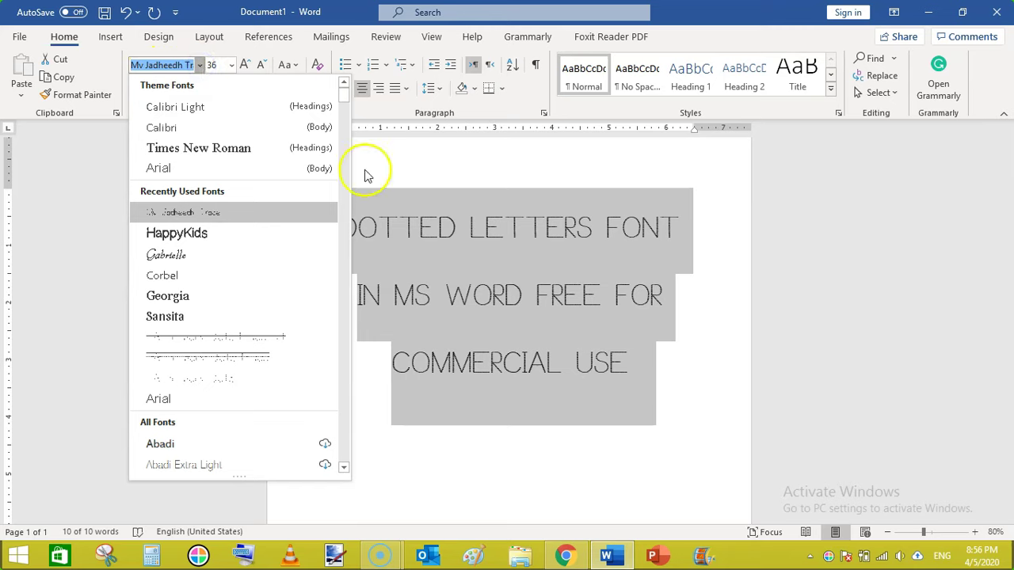
On the FontSpace tab, search for 'trace fonts' by typing TRACE and picking the suggestion.
left_click(561, 556)
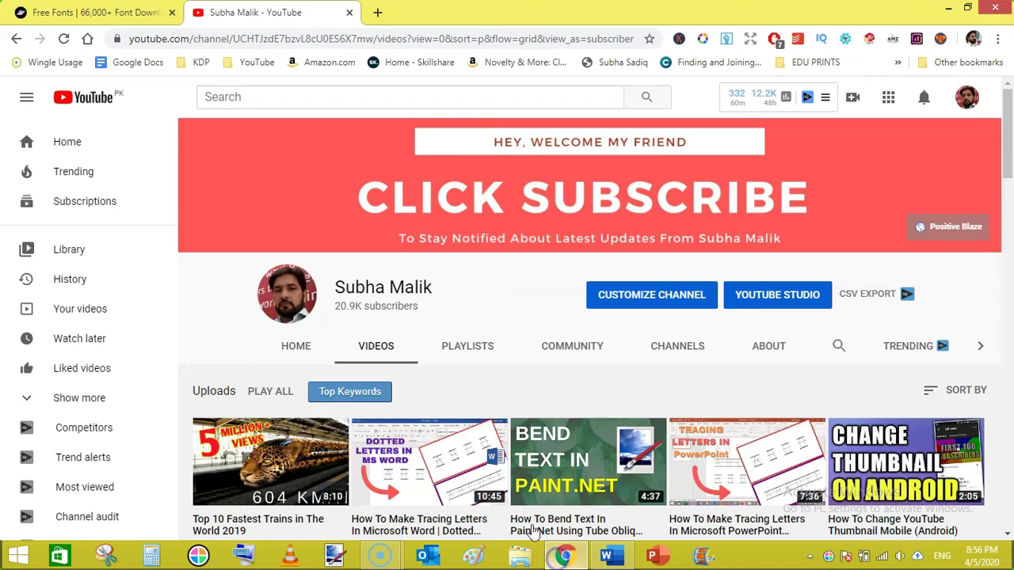
left_click(94, 12)
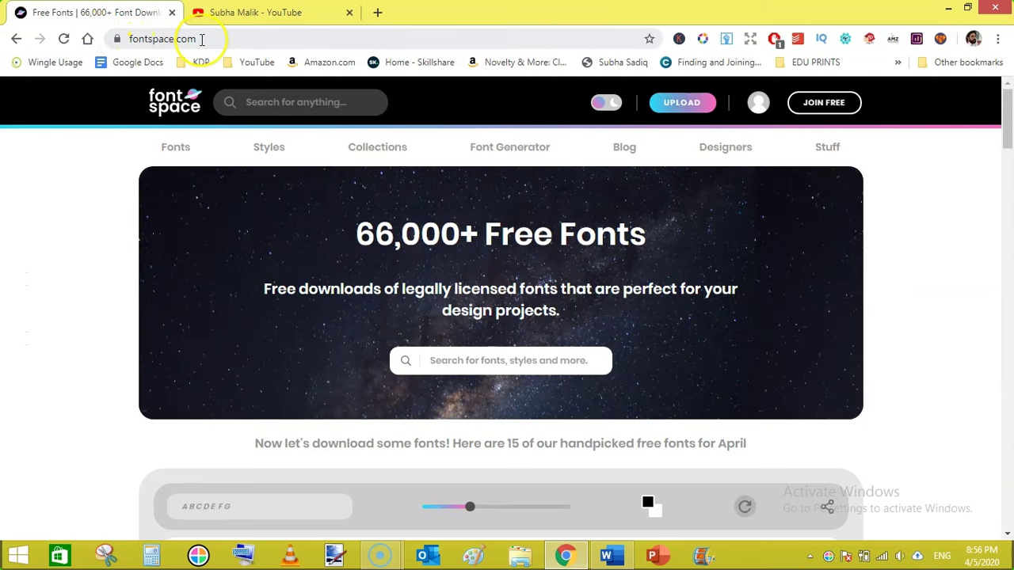
left_click(264, 111)
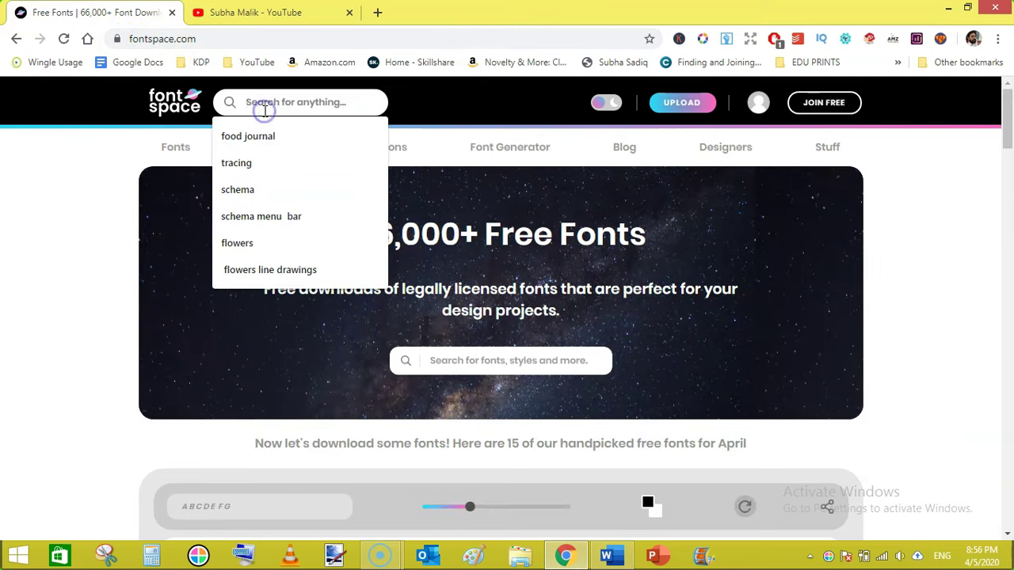
type("TRACE FONT")
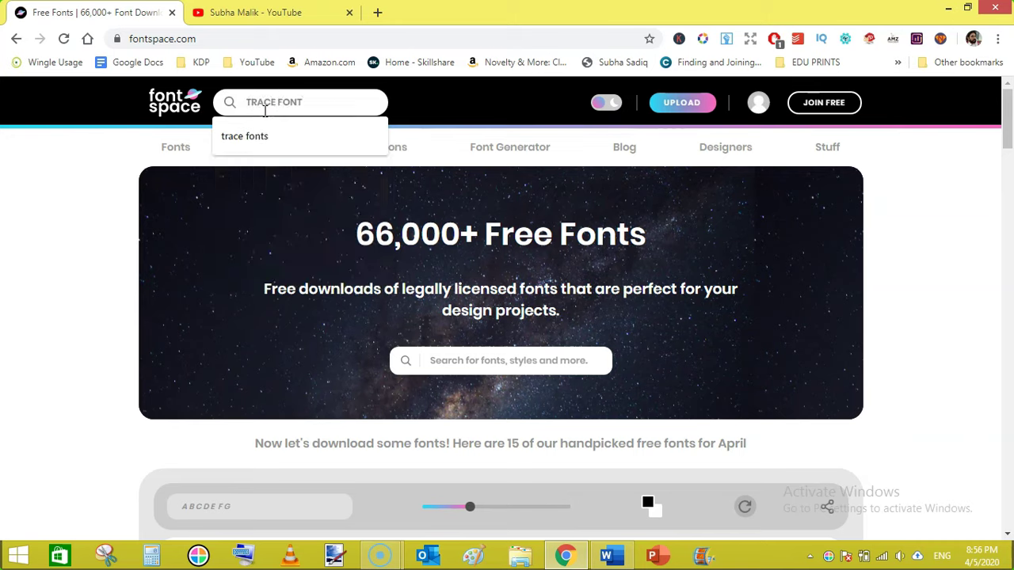
left_click(260, 136)
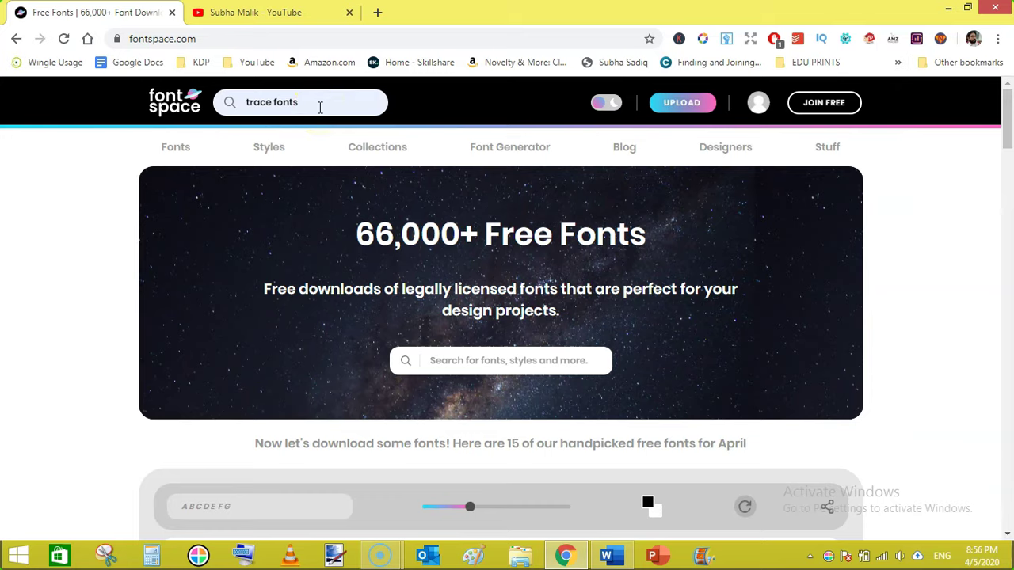
key("Return")
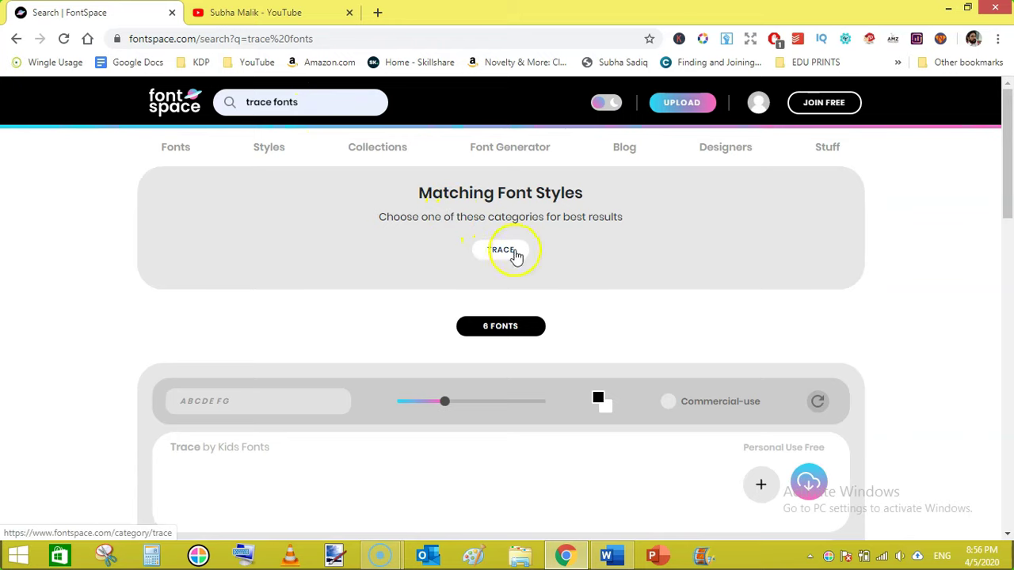
Filter the trace fonts to commercial use and start downloading Mv Jadheedh Trace.
left_click_drag(1008, 147, 1010, 224)
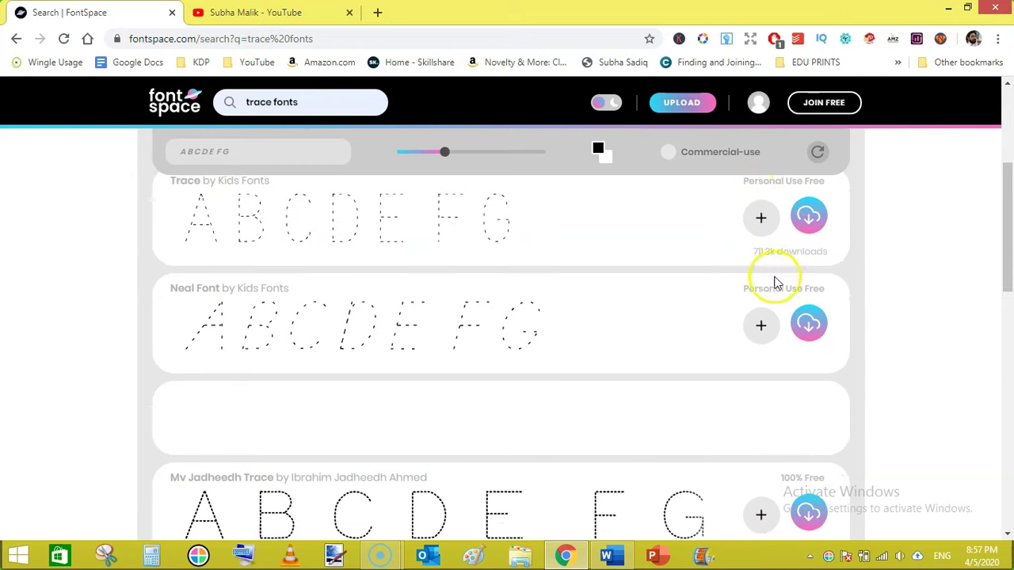
mouse_move(1008, 246)
left_mouse_down()
mouse_move(1008, 284)
mouse_move(997, 173)
left_mouse_up()
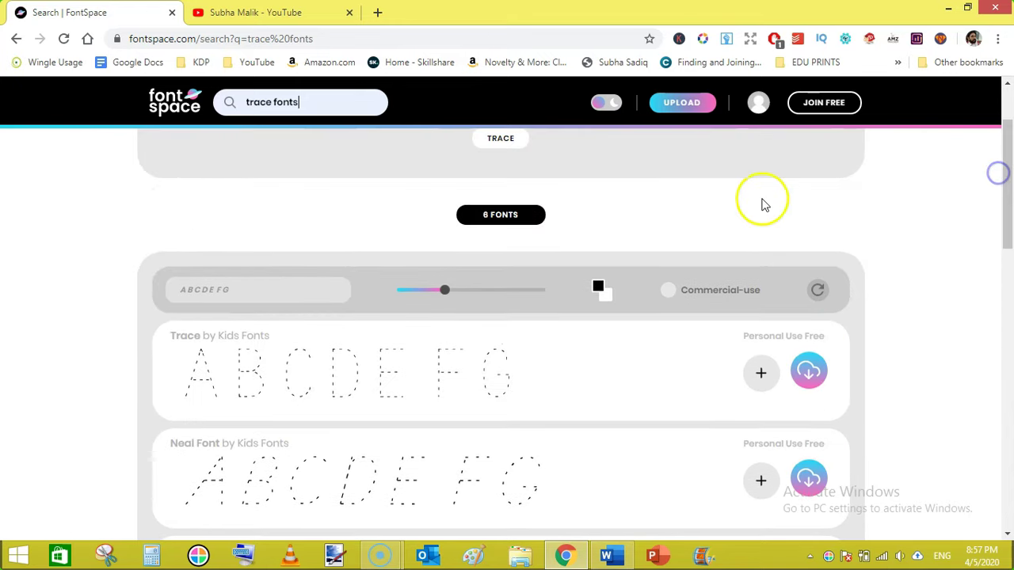
left_click(669, 292)
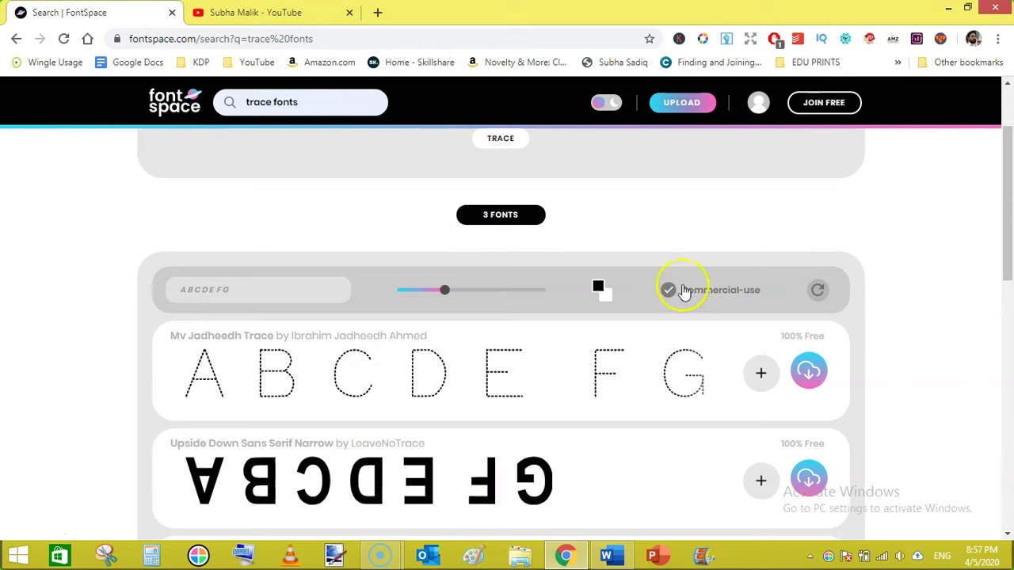
left_click_drag(1007, 149, 996, 169)
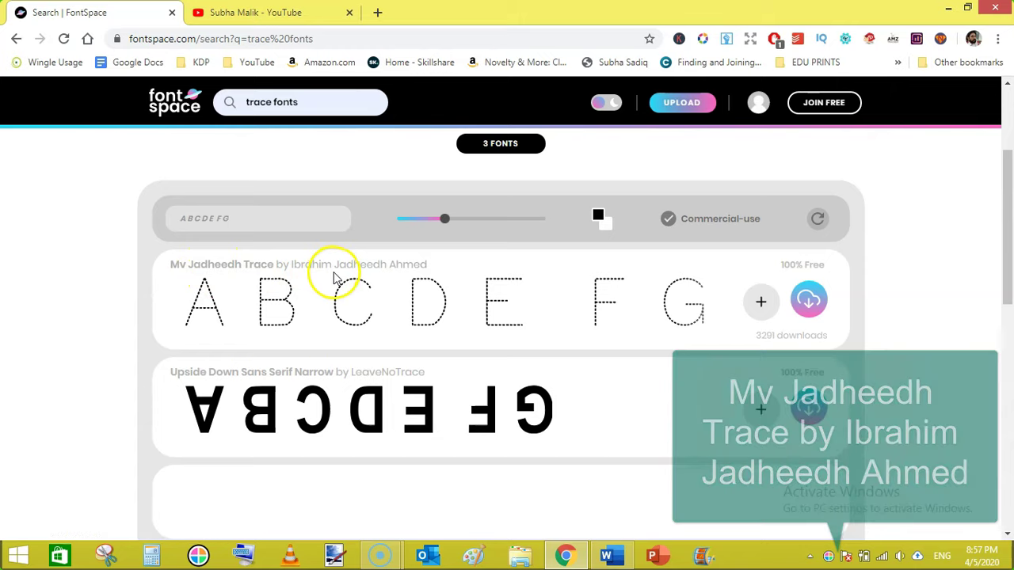
left_click(808, 307)
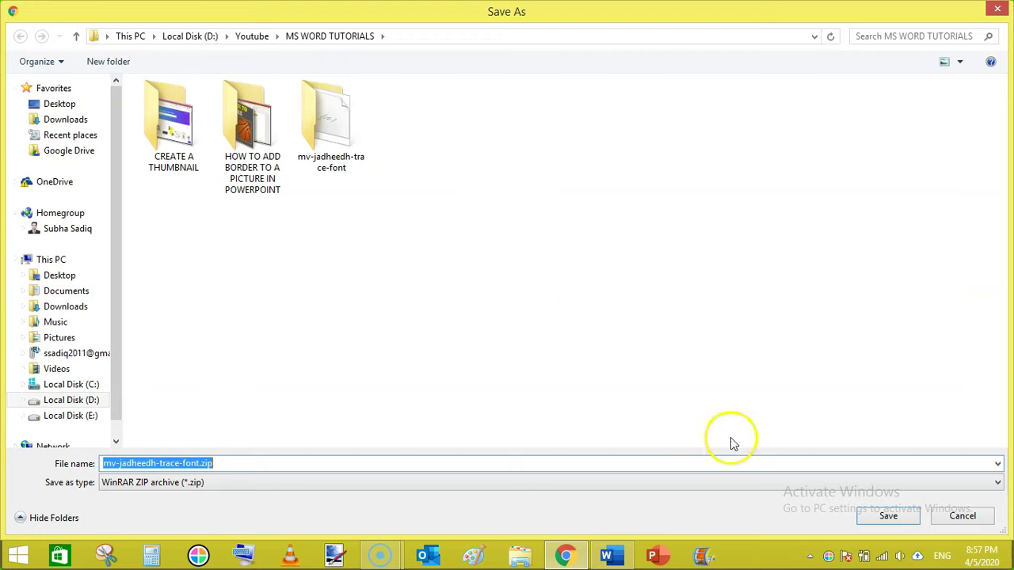
Save mv-jadheedh-trace-font.zip to MS WORD TUTORIALS and show it in its folder.
left_click(888, 515)
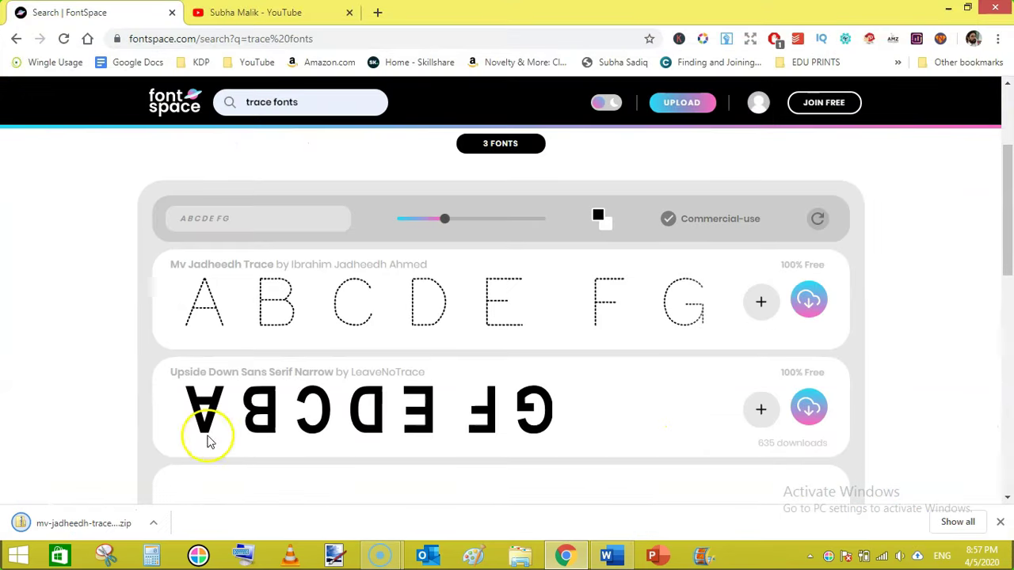
right_click(84, 526)
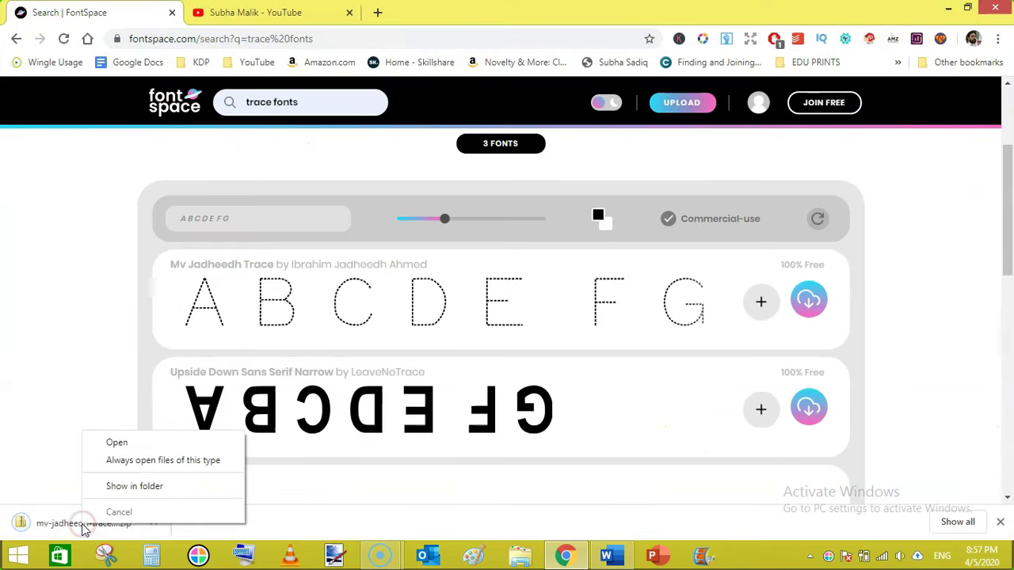
left_click(146, 486)
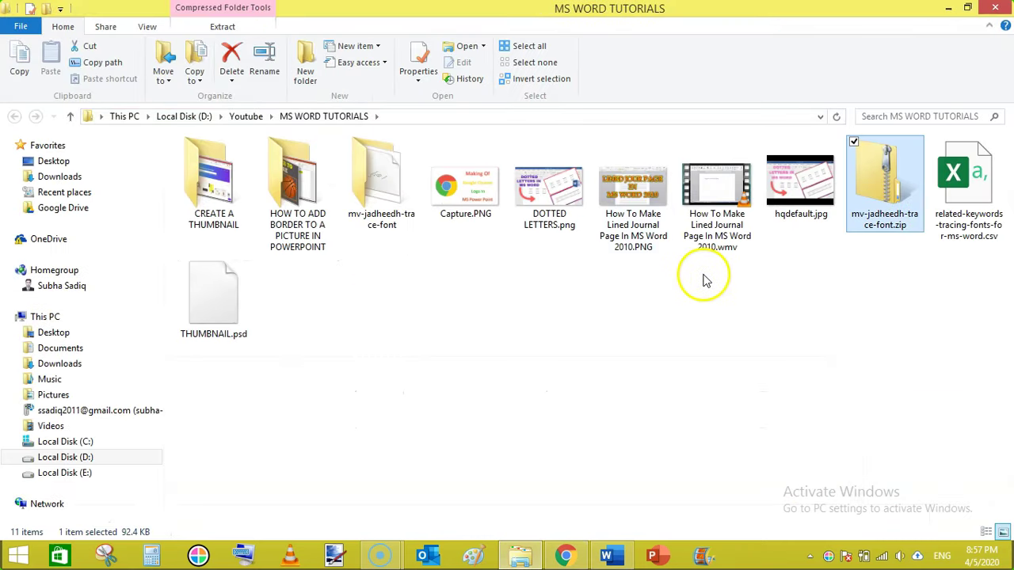
Extract the zip to mv-jadheedh-trace-font\ with Yes to All and open the folder holding MvJadheedhTrace-M97e.ttf.
right_click(877, 183)
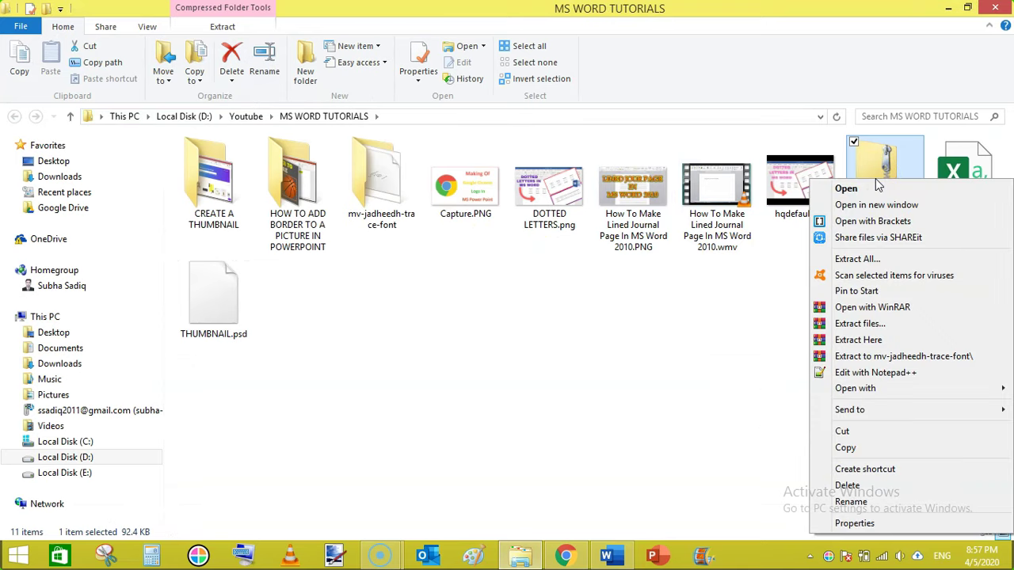
left_click(919, 357)
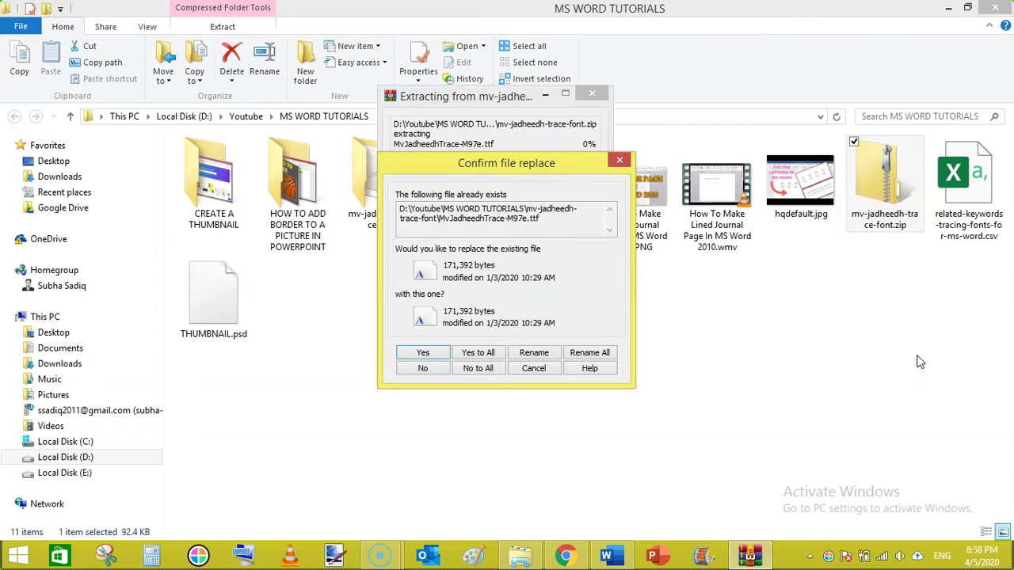
left_click(475, 352)
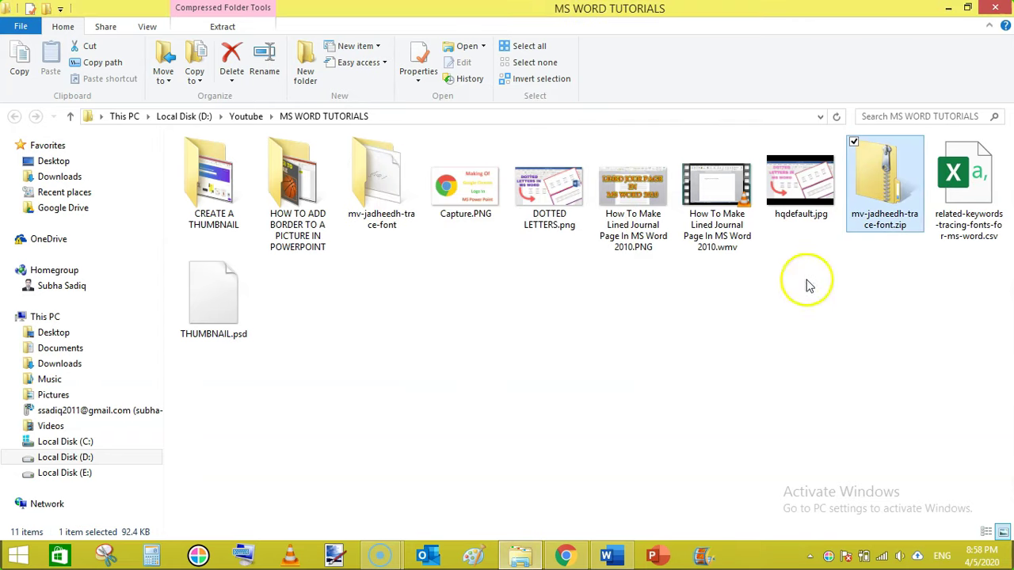
double_click(378, 186)
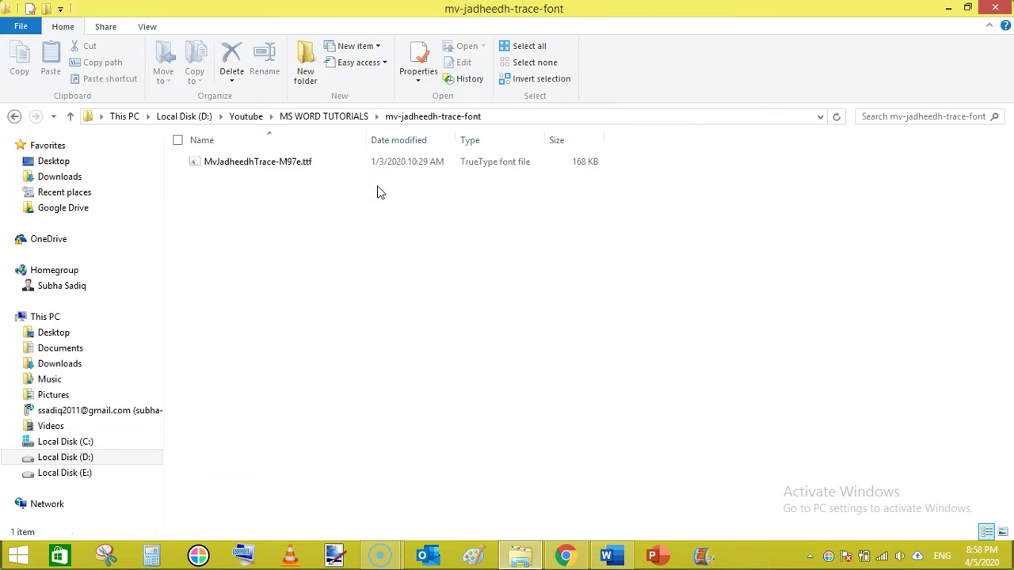
right_click(246, 164)
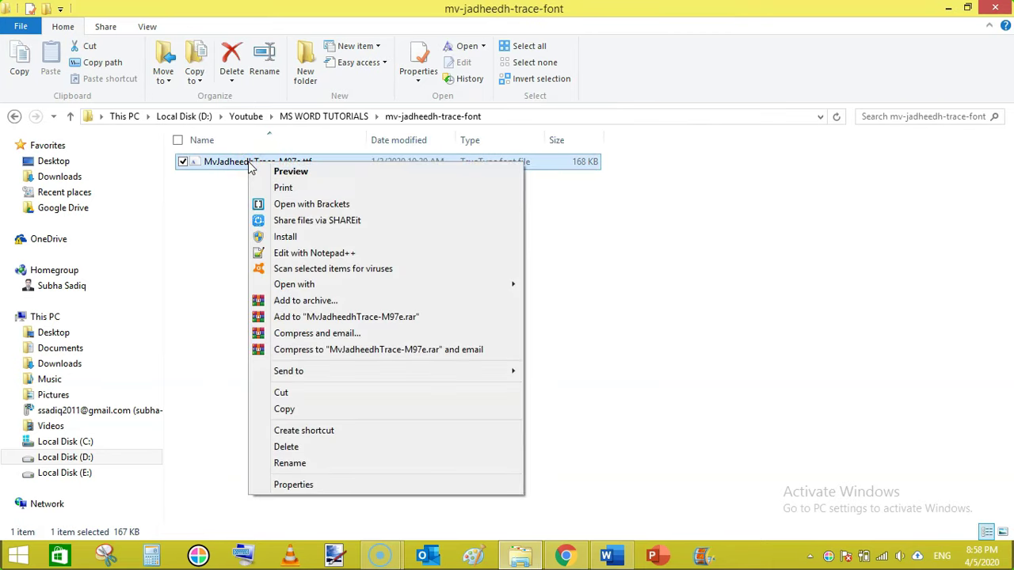
Install MvJadheedhTrace-M97e.ttf, declining to replace the already-installed font.
left_click(286, 237)
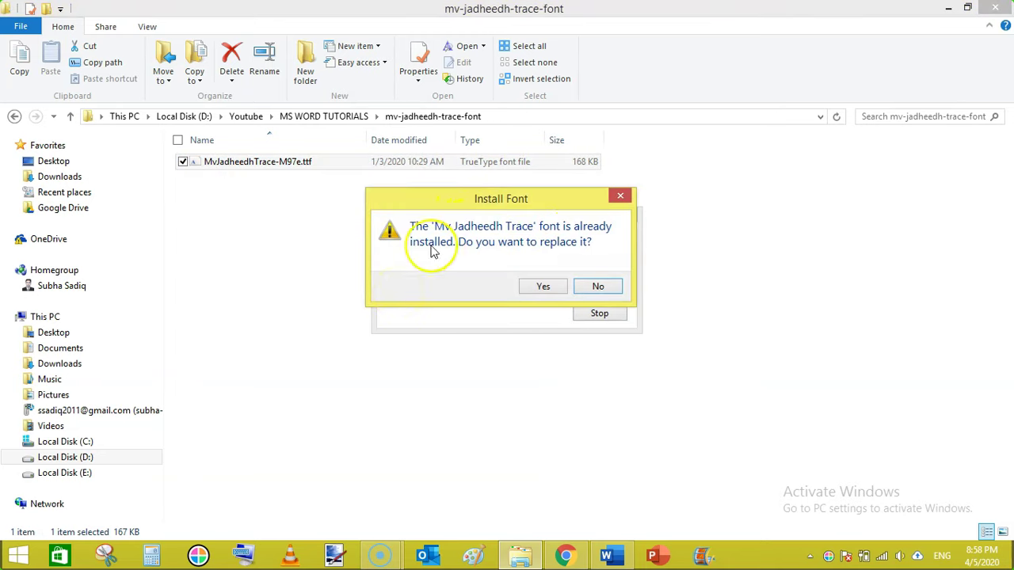
left_click(598, 289)
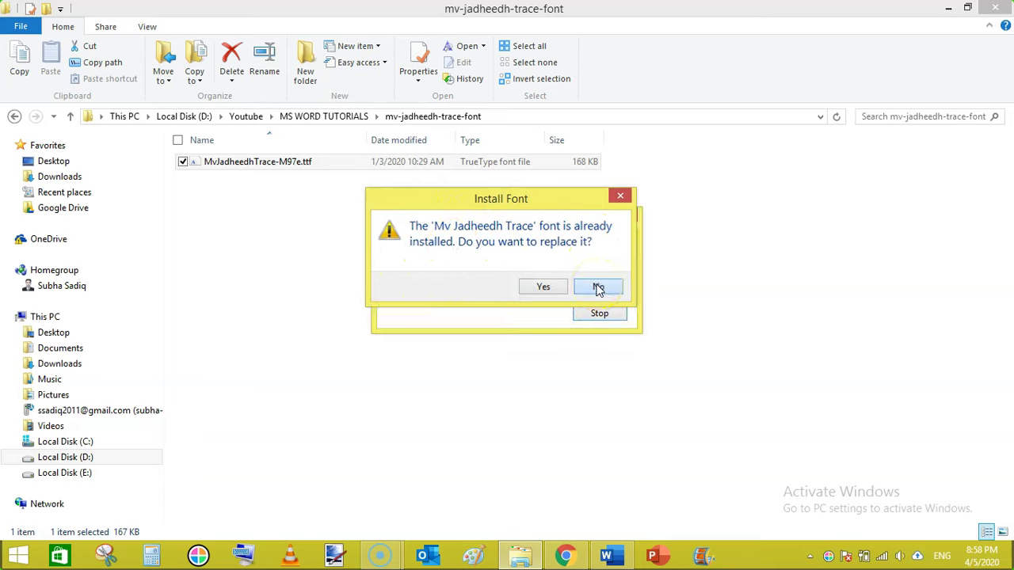
left_click(597, 289)
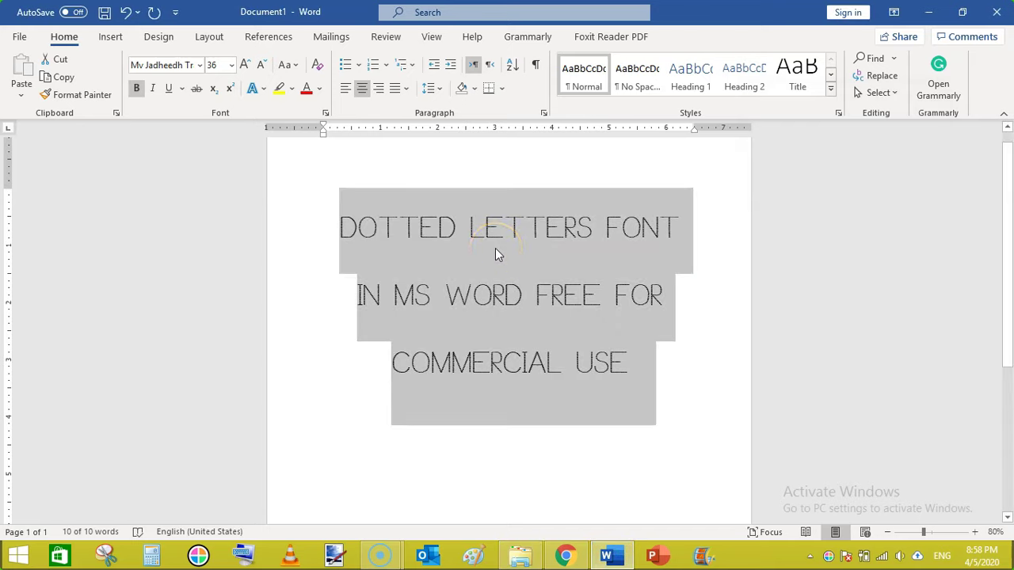
Clear the test letter and grow the Mv Jadheedh Trace font size to 130.
type("A")
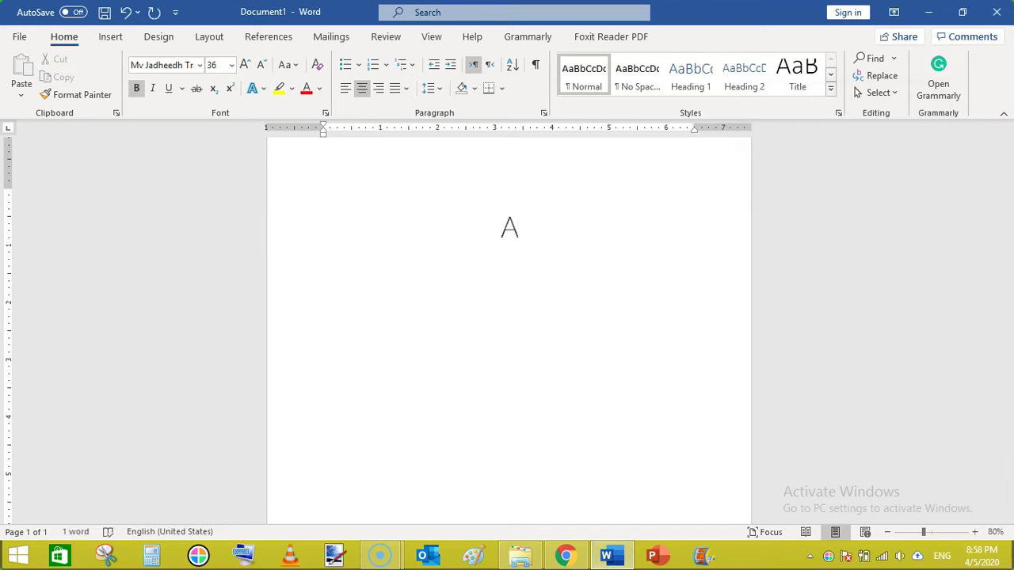
key("BackSpace")
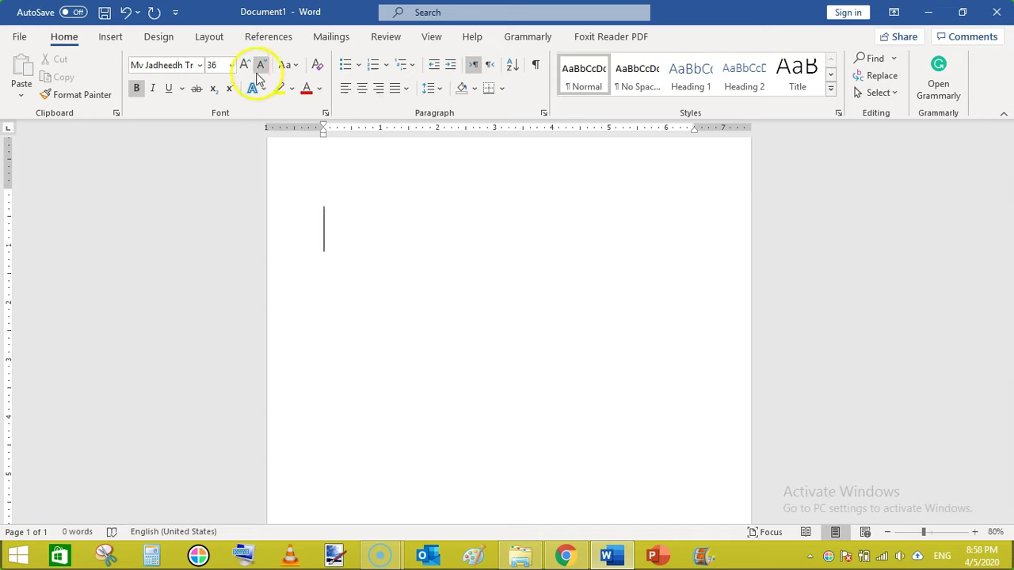
left_click(245, 65)
left_click(245, 65)
left_click(245, 65)
left_click(244, 65)
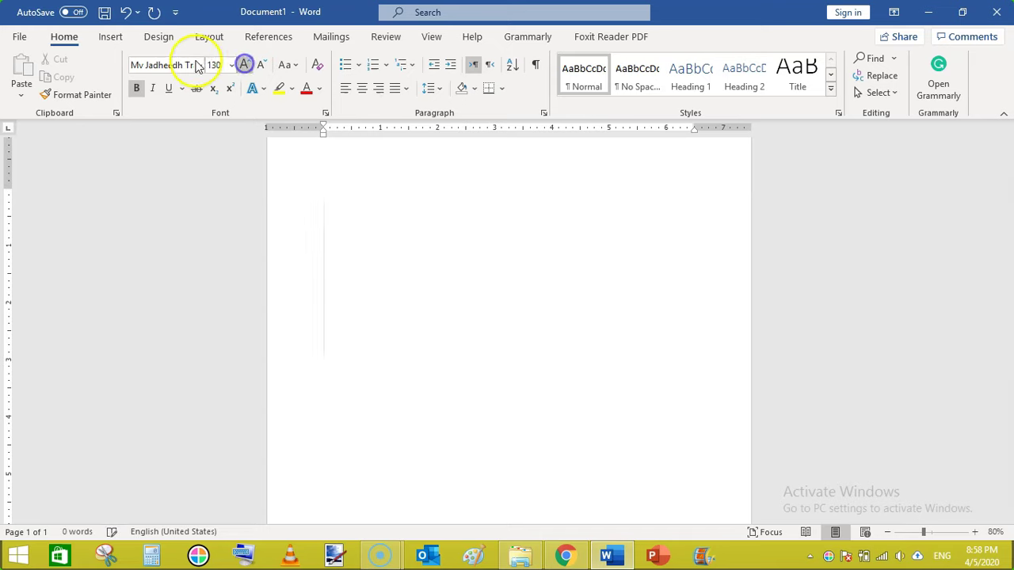
left_click(194, 64)
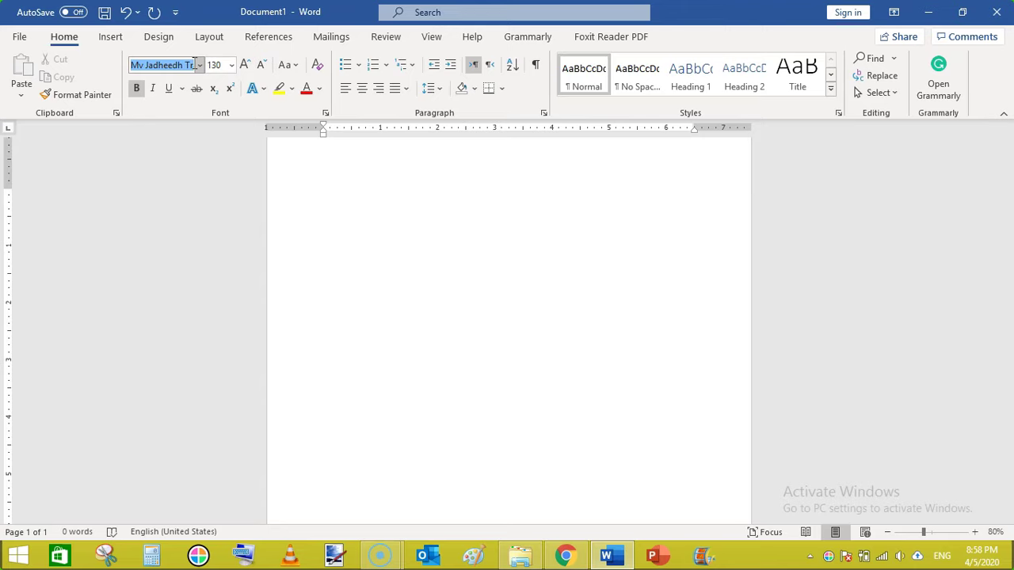
left_click(337, 195)
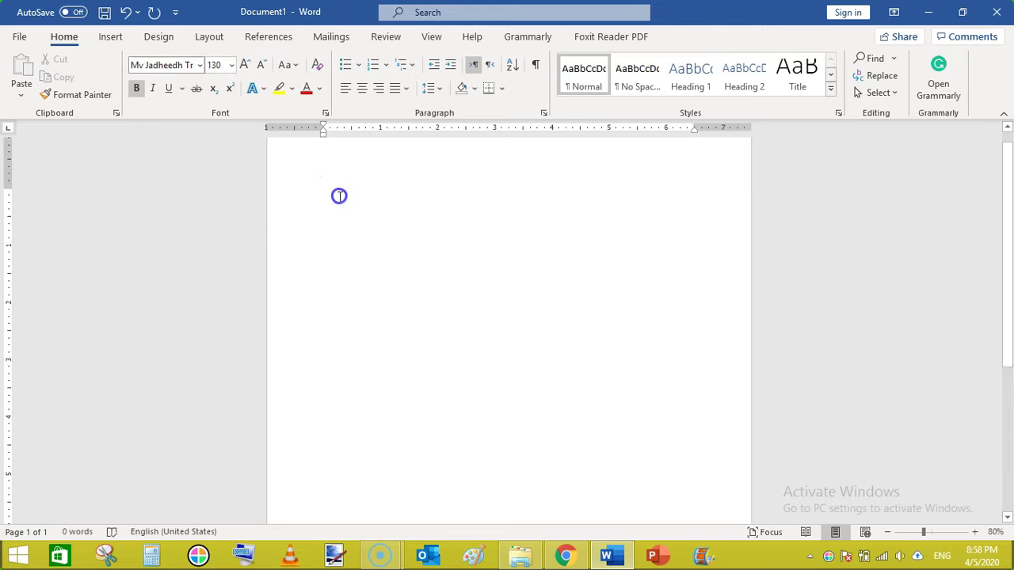
left_click(332, 232)
Type tracing capitals A B C, remove bold from them, add D E F, then backspace.
type("A  B  ")
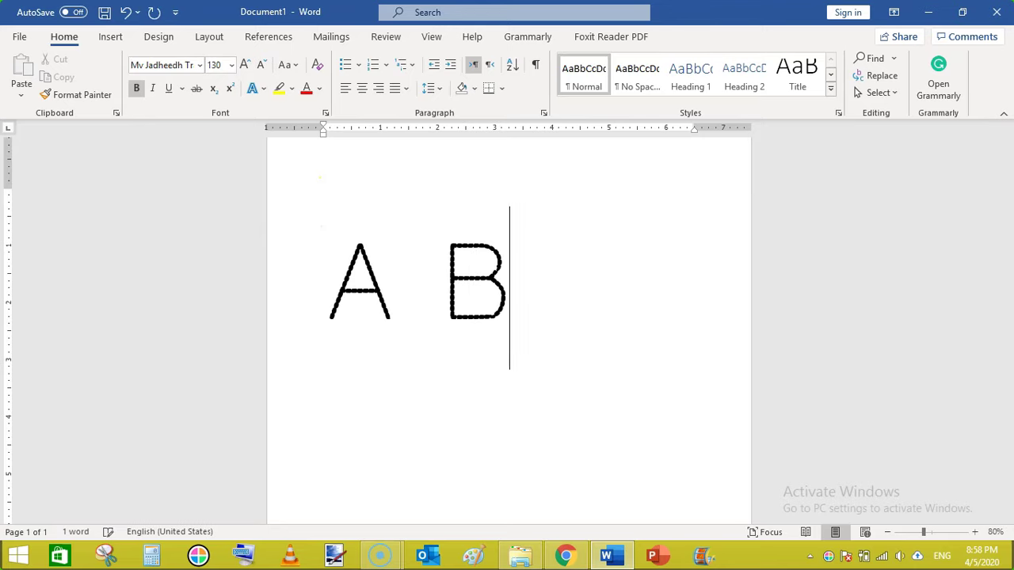
type("C")
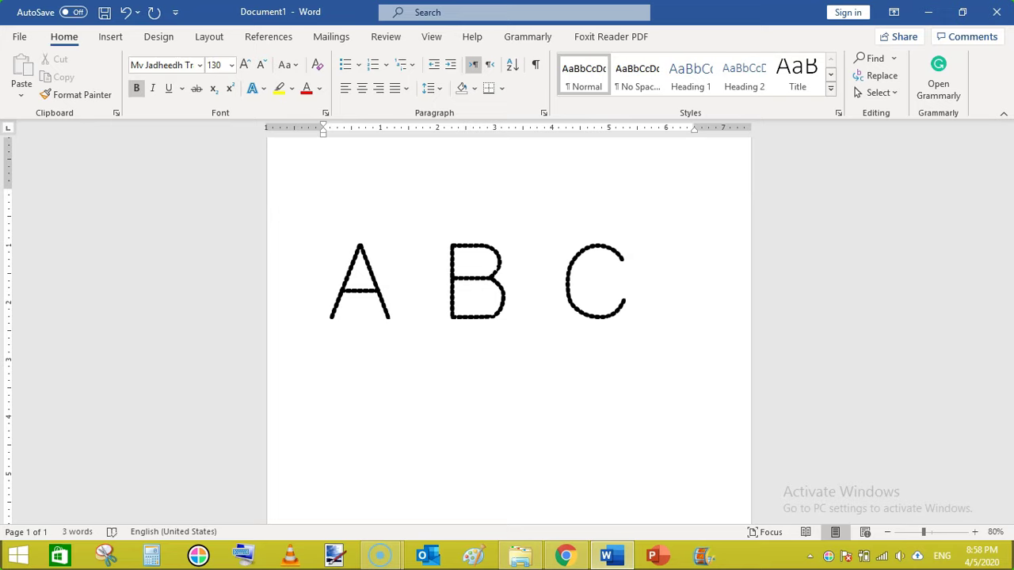
left_click_drag(328, 276, 625, 275)
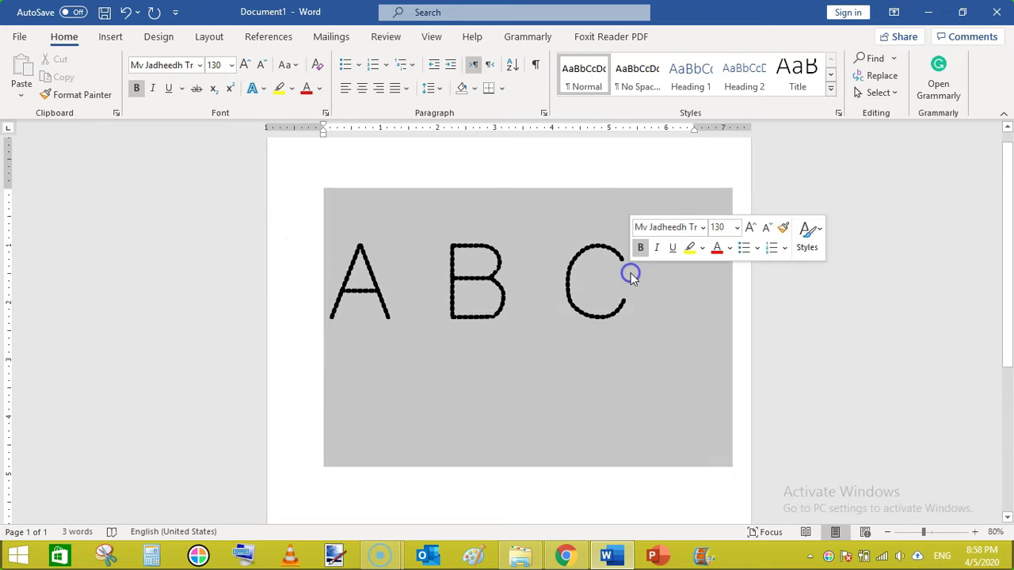
left_click(136, 88)
left_click(136, 88)
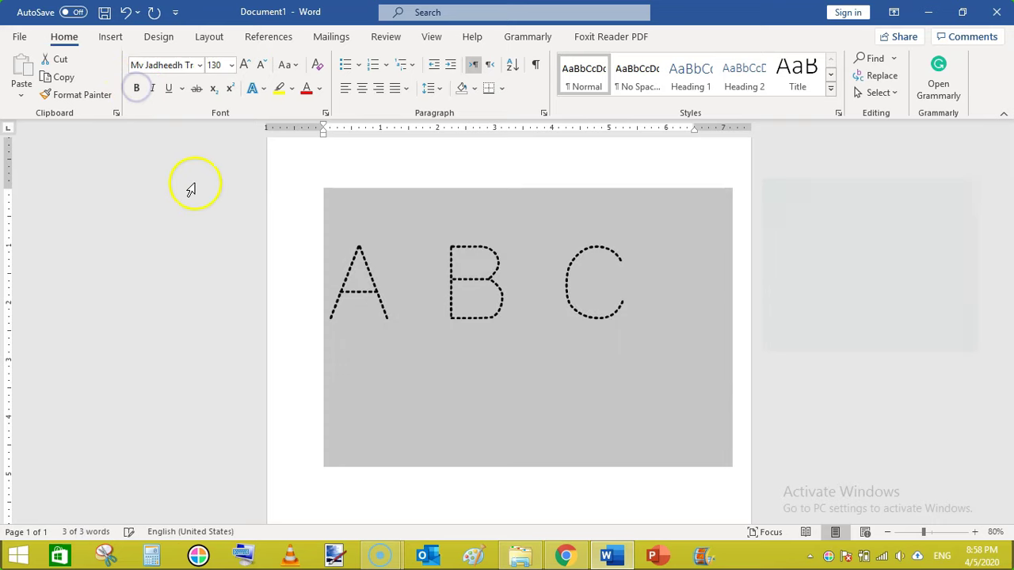
left_click(643, 299)
type("D")
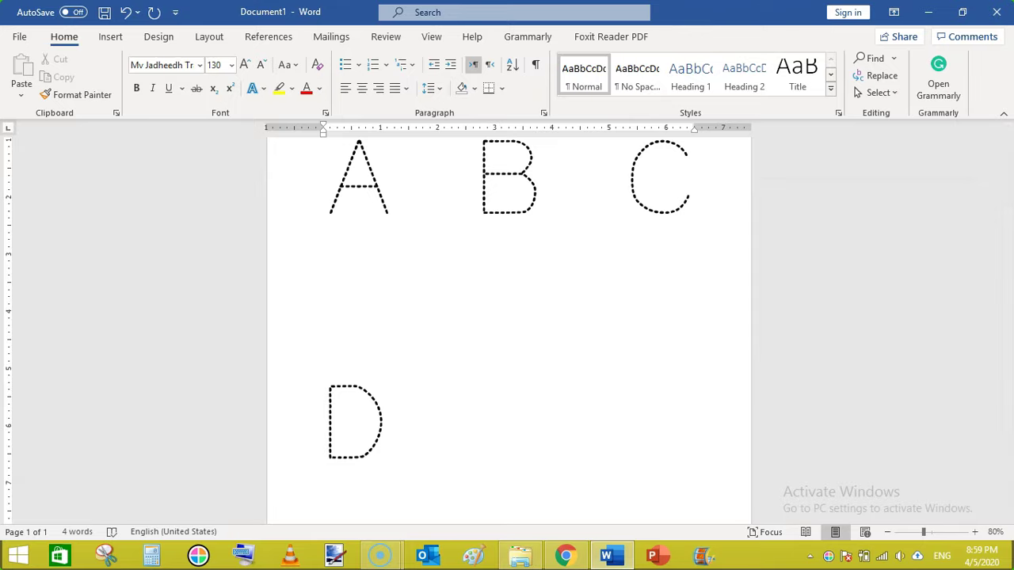
type(" E F")
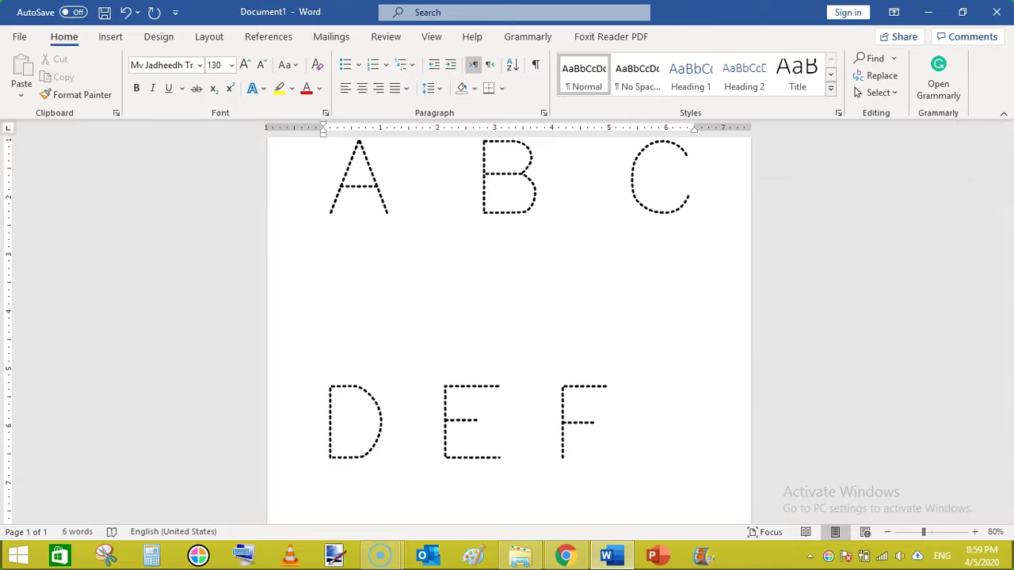
key("BackSpace")
key("BackSpace")
key("BackSpace")
key("BackSpace")
key("BackSpace")
key("BackSpace")
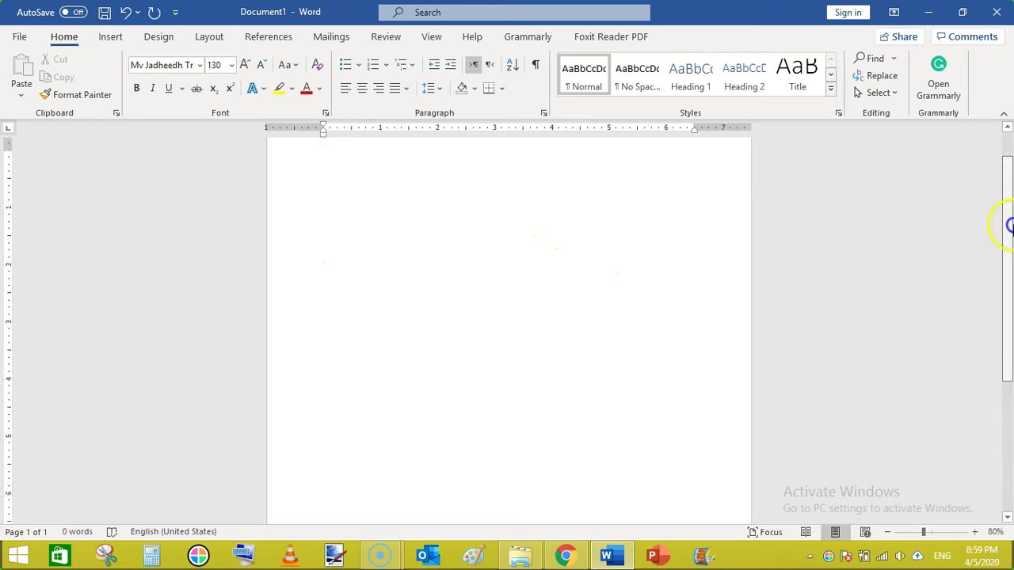
Shrink the font size to 100, test-type 'A b', then erase it.
left_click_drag(1009, 224, 1010, 204)
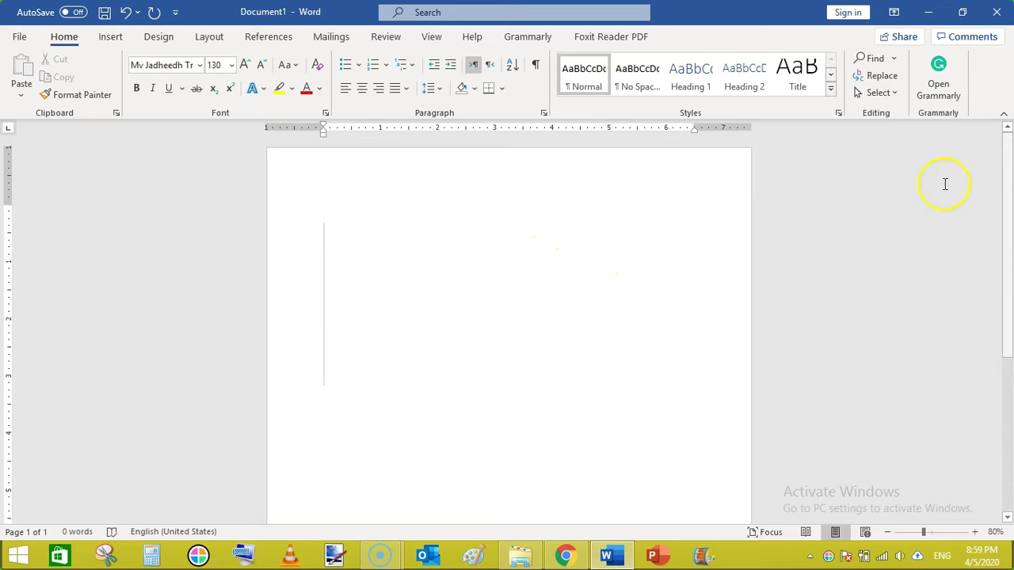
left_click(264, 65)
left_click(264, 65)
left_click(263, 65)
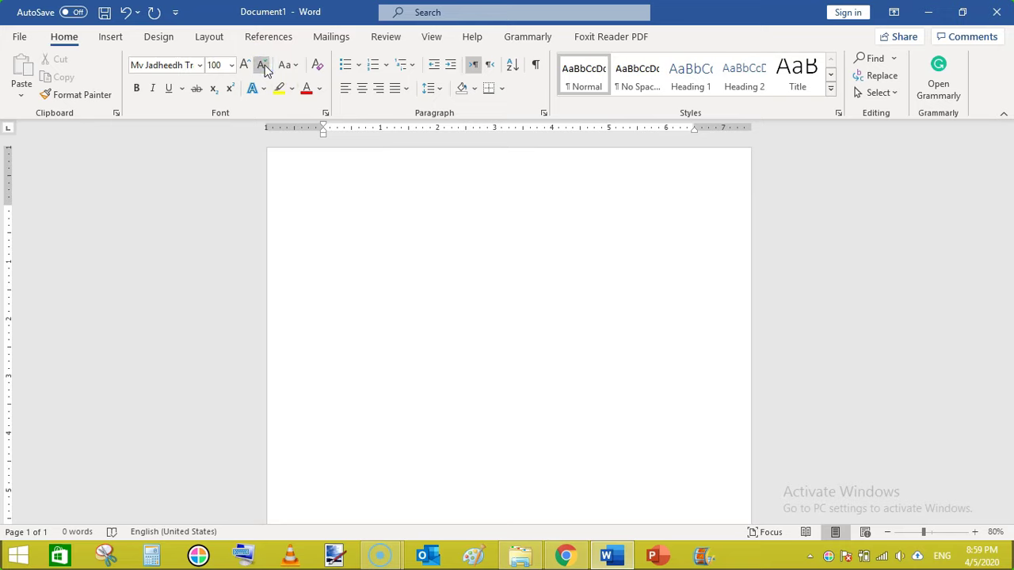
type("A ")
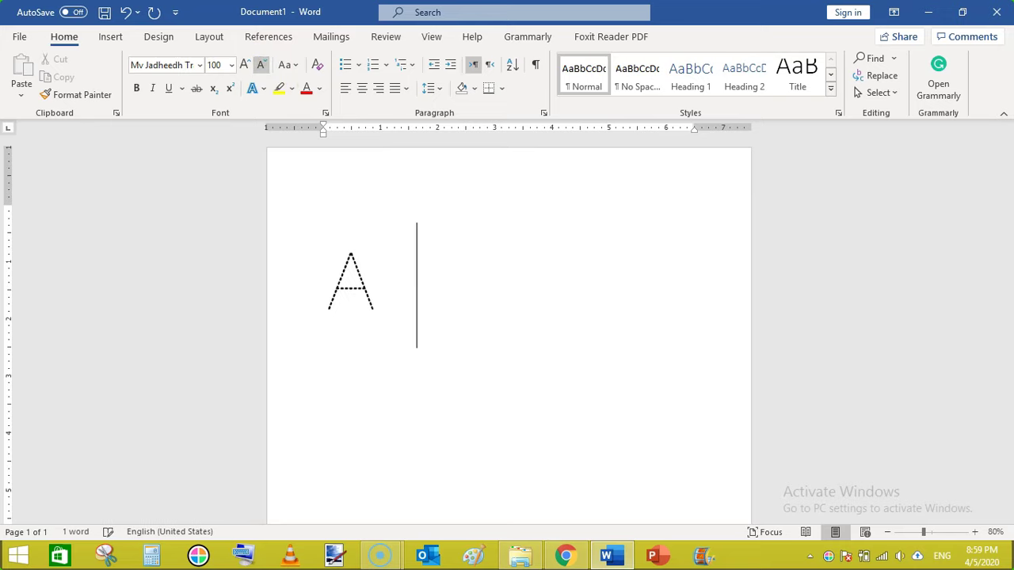
type("b")
key("BackSpace")
key("BackSpace")
key("BackSpace")
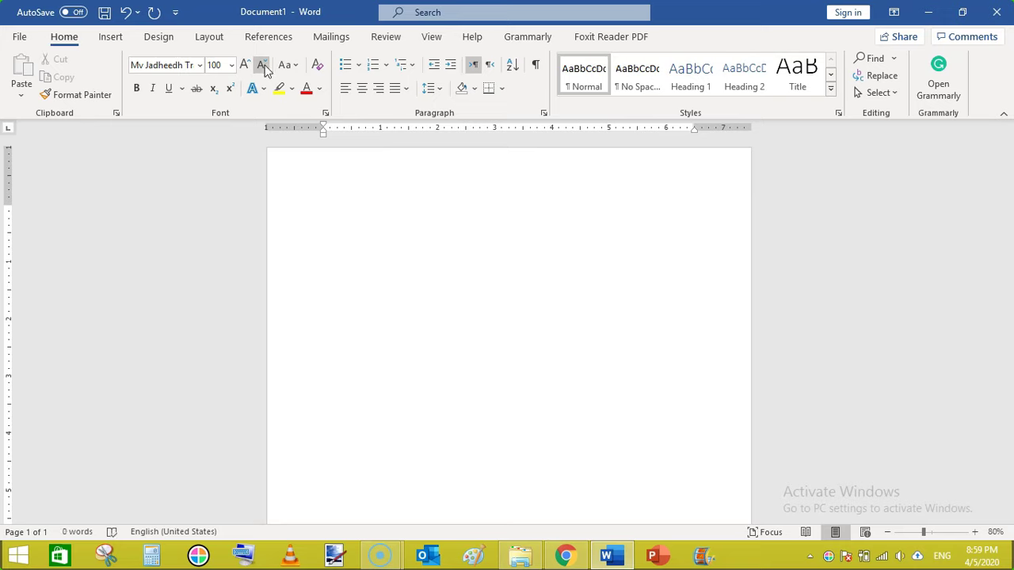
Type lowercase tracing letters a to h, clear them, and bring the FontSpace results forward.
type("a b c")
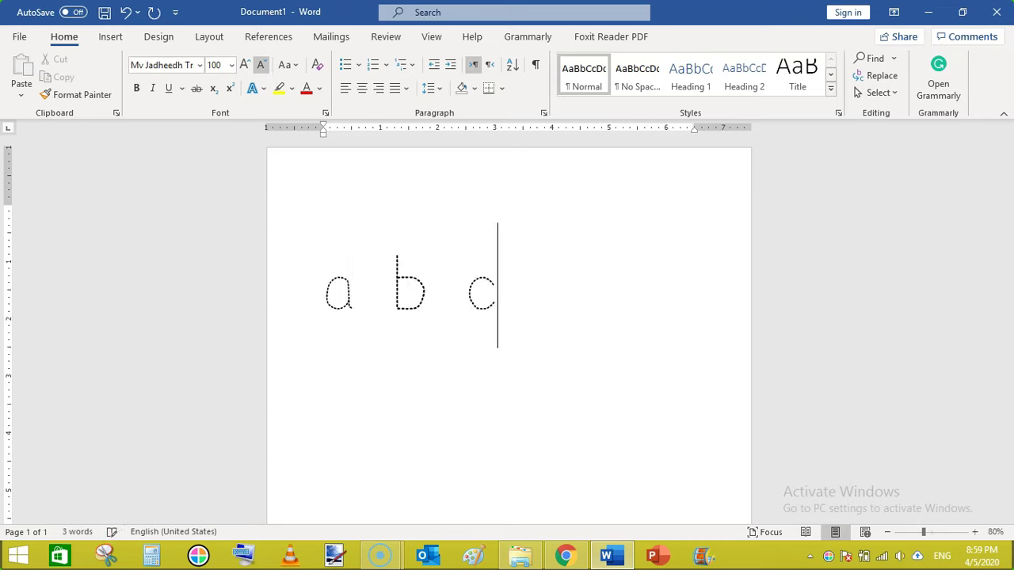
type(" d e")
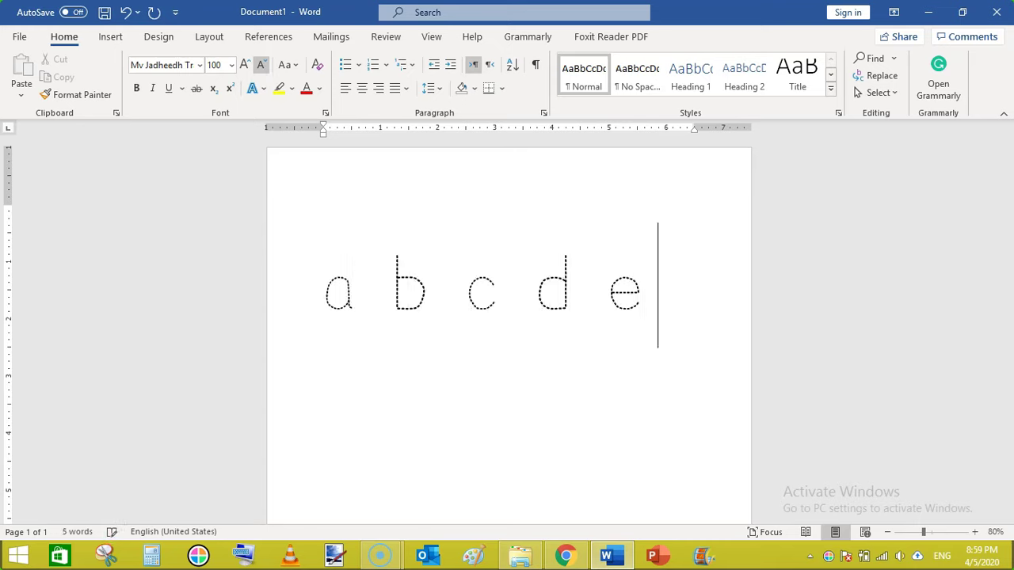
type(" f g h")
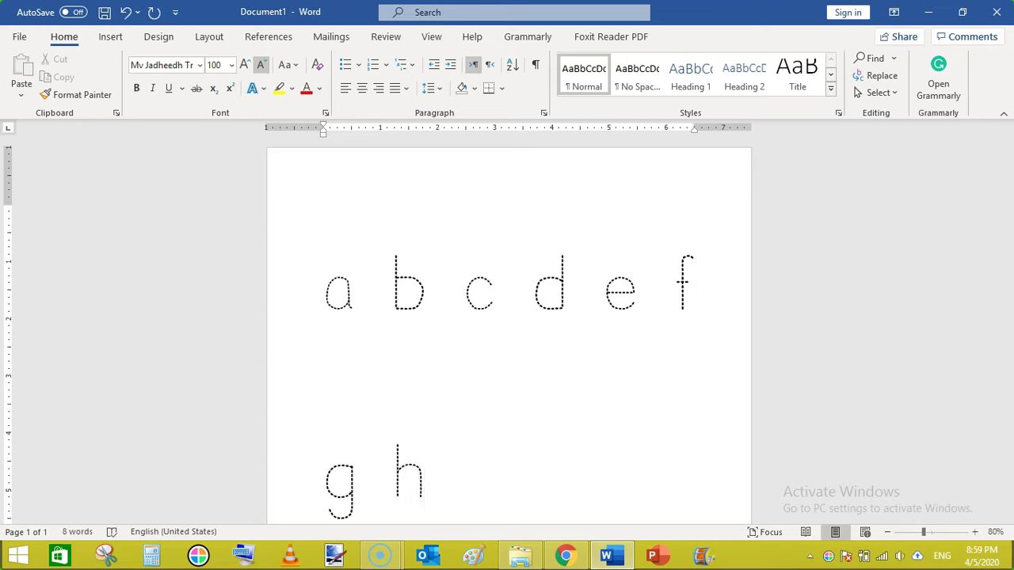
key("BackSpace")
key("BackSpace")
key("BackSpace")
key("BackSpace")
key("BackSpace")
key("BackSpace")
key("BackSpace")
key("BackSpace")
key("BackSpace")
key("BackSpace")
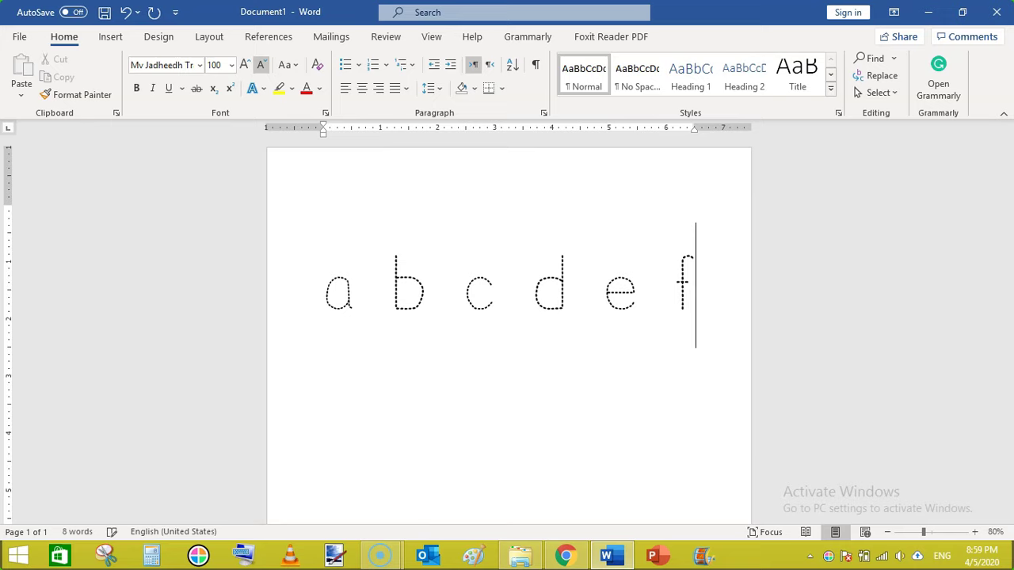
key("BackSpace")
key("BackSpace")
key("BackSpace")
key("BackSpace")
key("BackSpace")
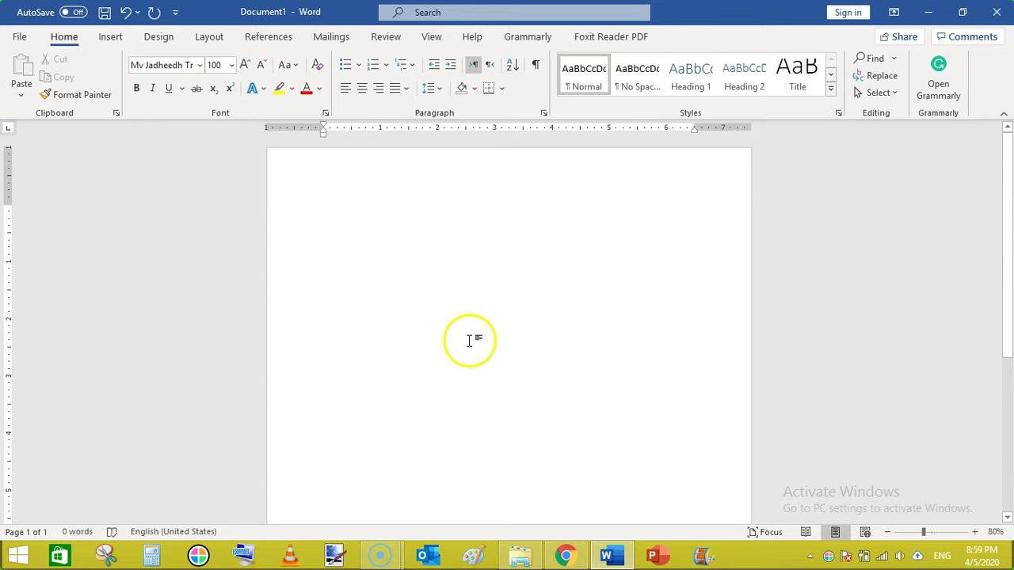
left_click(567, 557)
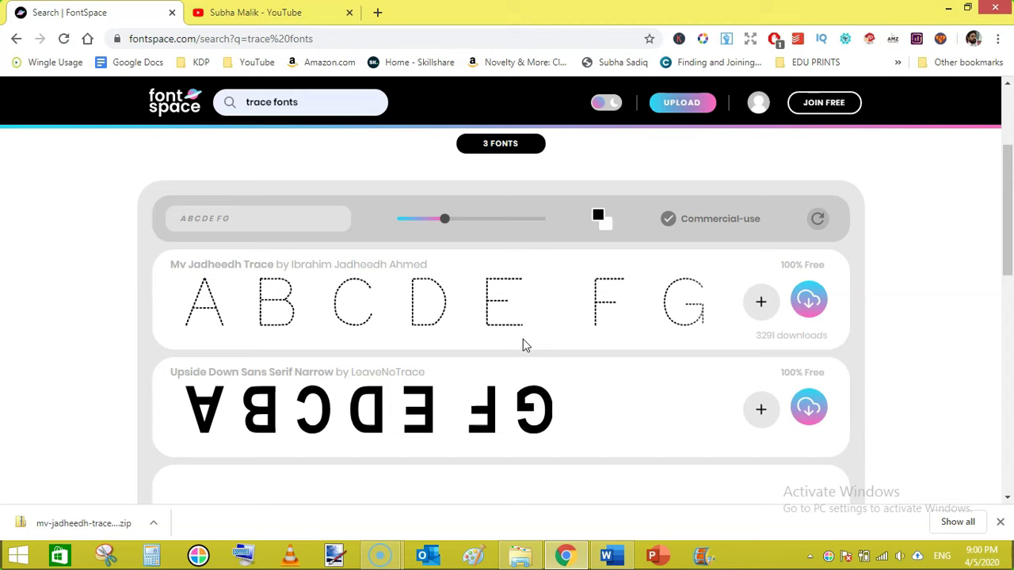
Switch Chrome from FontSpace to the YouTube channel tab.
left_click(314, 11)
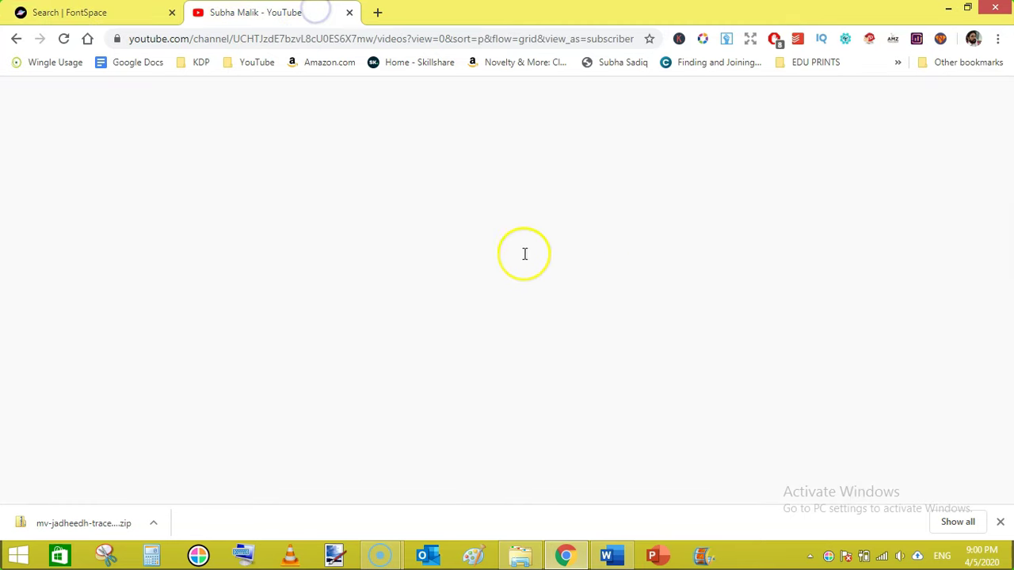